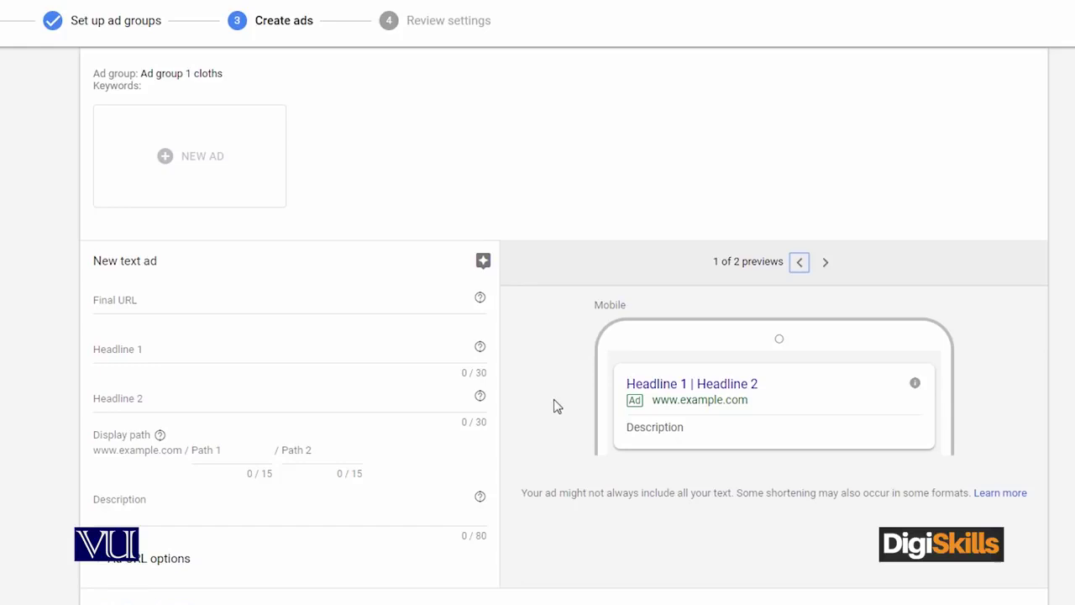
{"action": "left_click", "coordinate": [825, 263]}
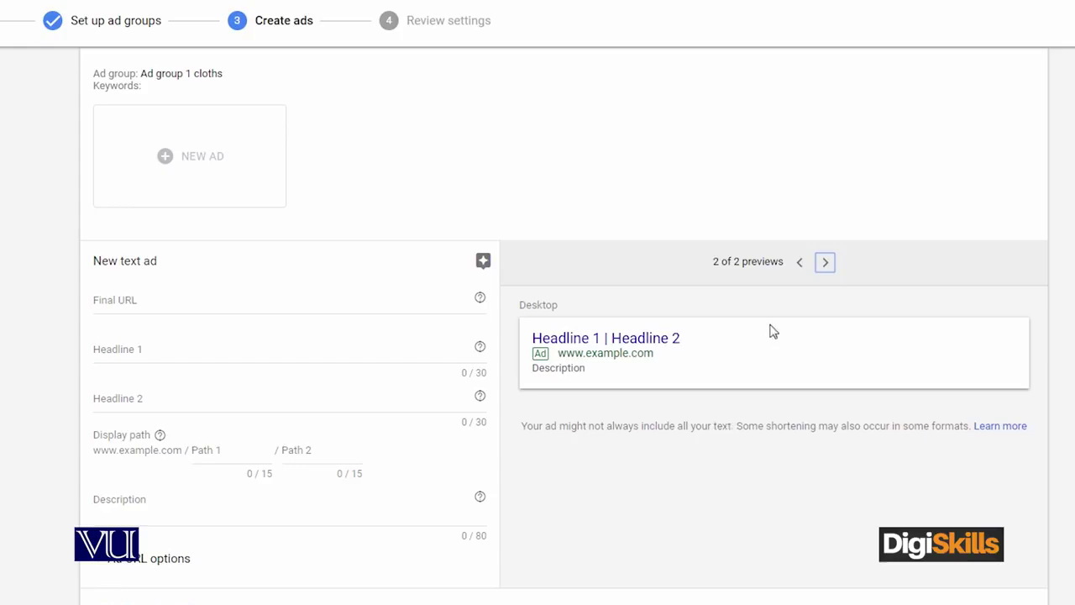
{"action": "left_click", "coordinate": [797, 263]}
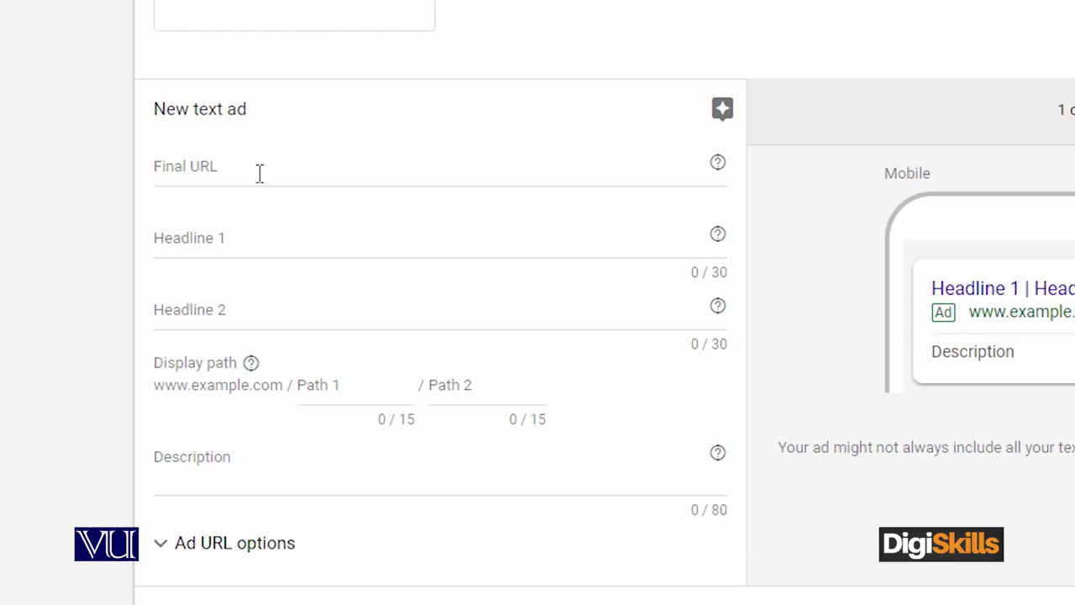
{"action": "left_click", "coordinate": [259, 173]}
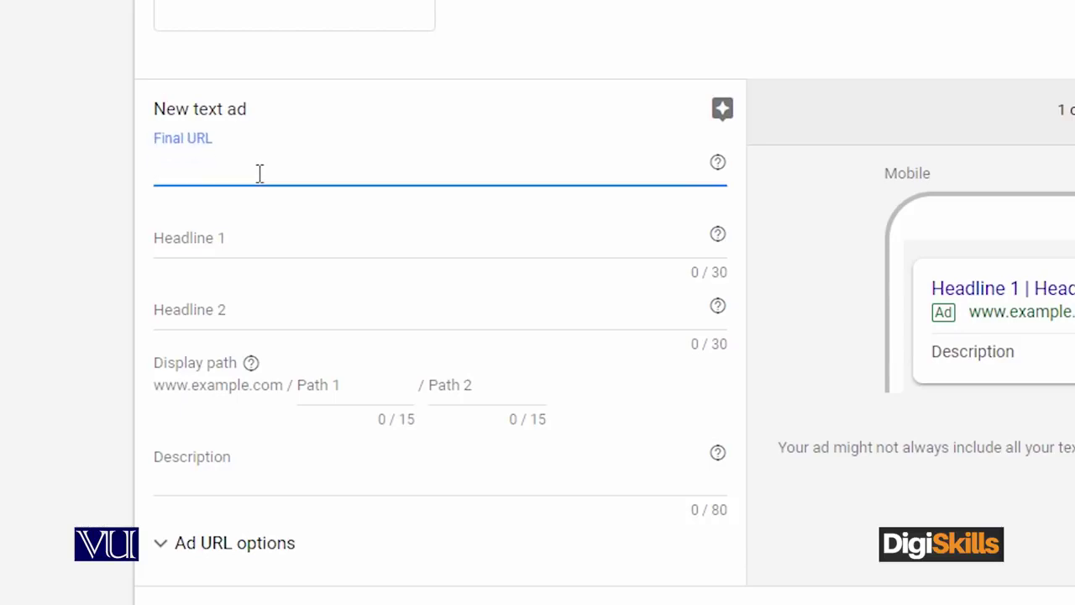
{"action": "type", "text": "www.digiskills."}
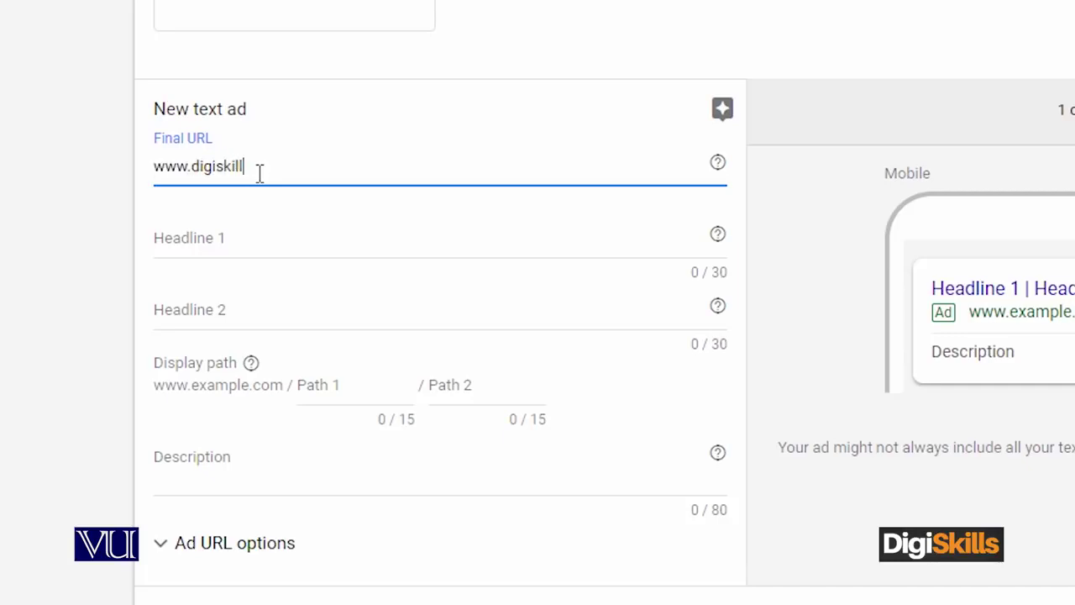
{"action": "type", "text": "pk"}
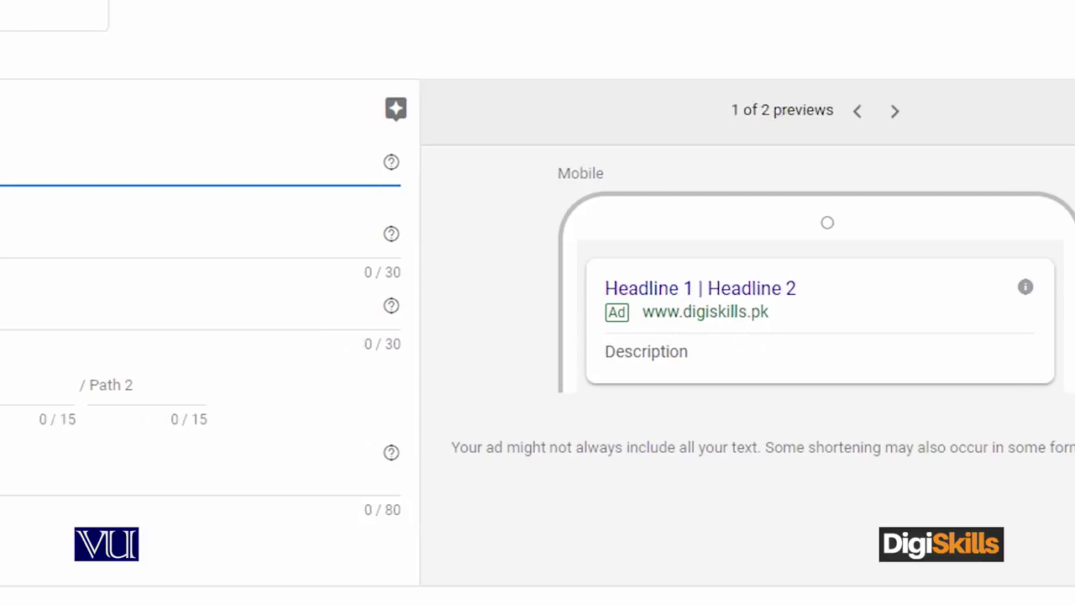
Step: Set Headline 1 of the text ad to "Learn Digital Marketing in 24h"
{"action": "left_click", "coordinate": [280, 241]}
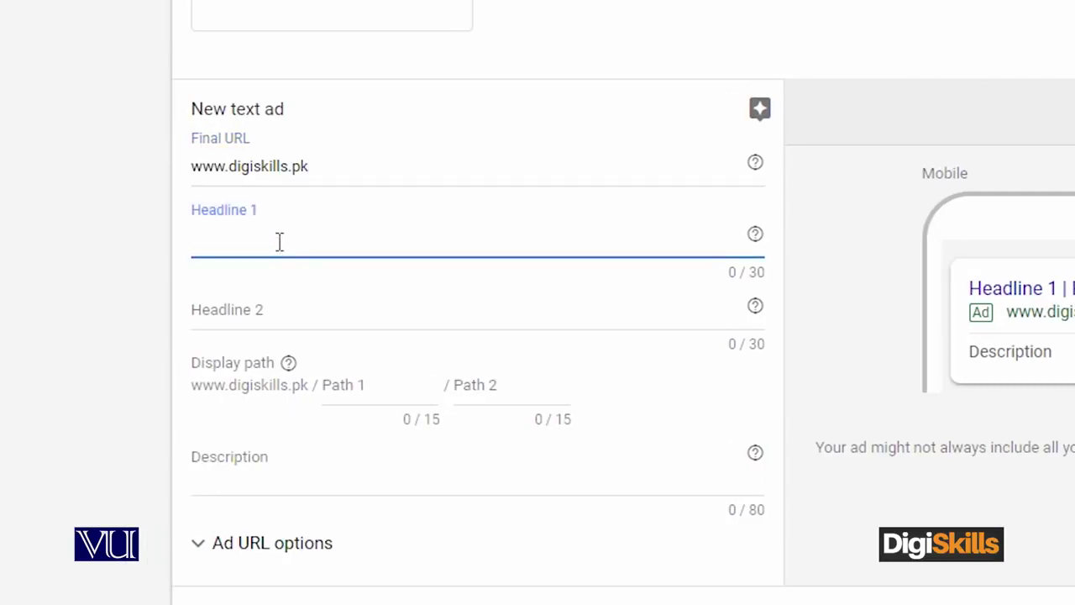
{"action": "type", "text": "Learn Di"}
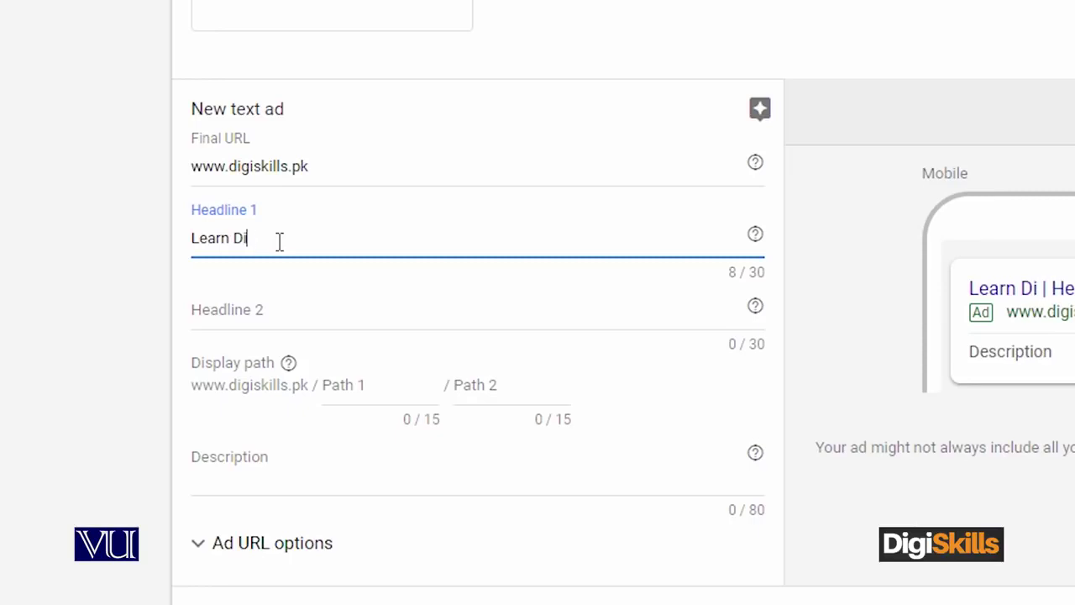
{"action": "type", "text": "gital"}
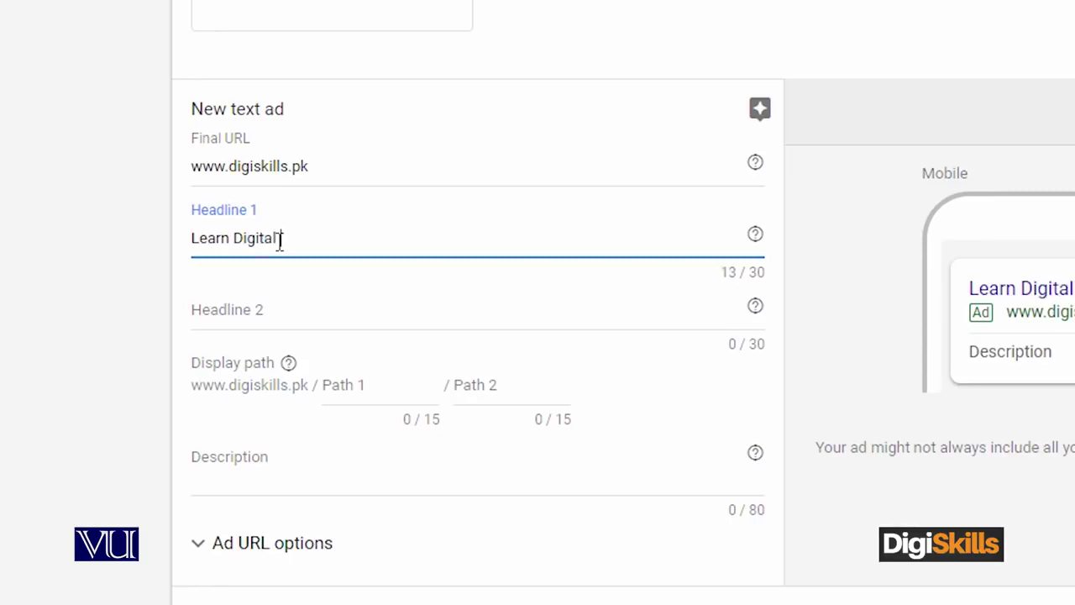
{"action": "type", "text": " Marketing in 24h"}
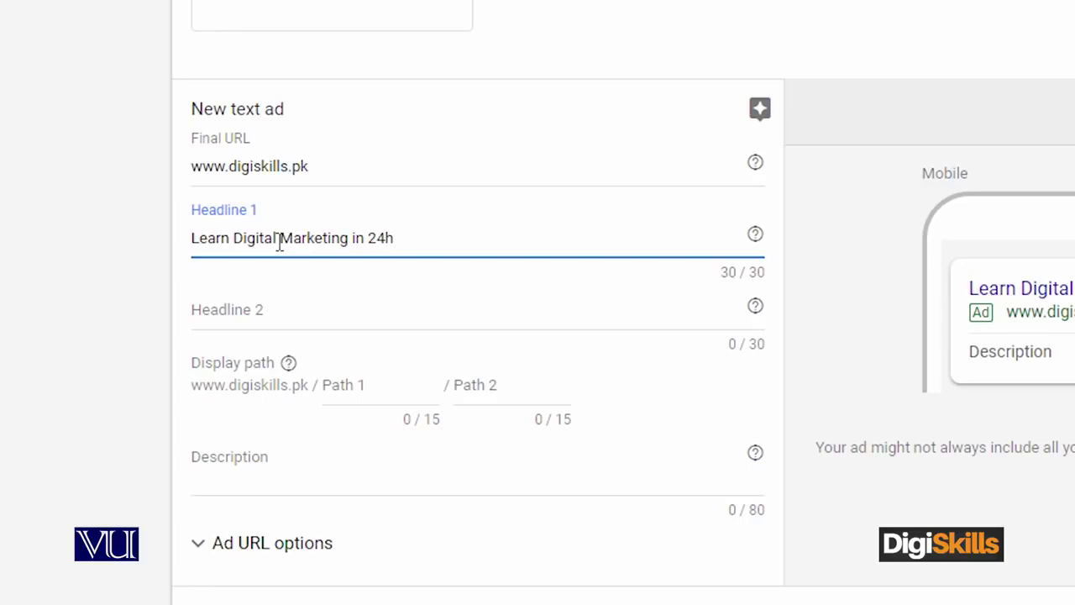
{"action": "type", "text": "rs"}
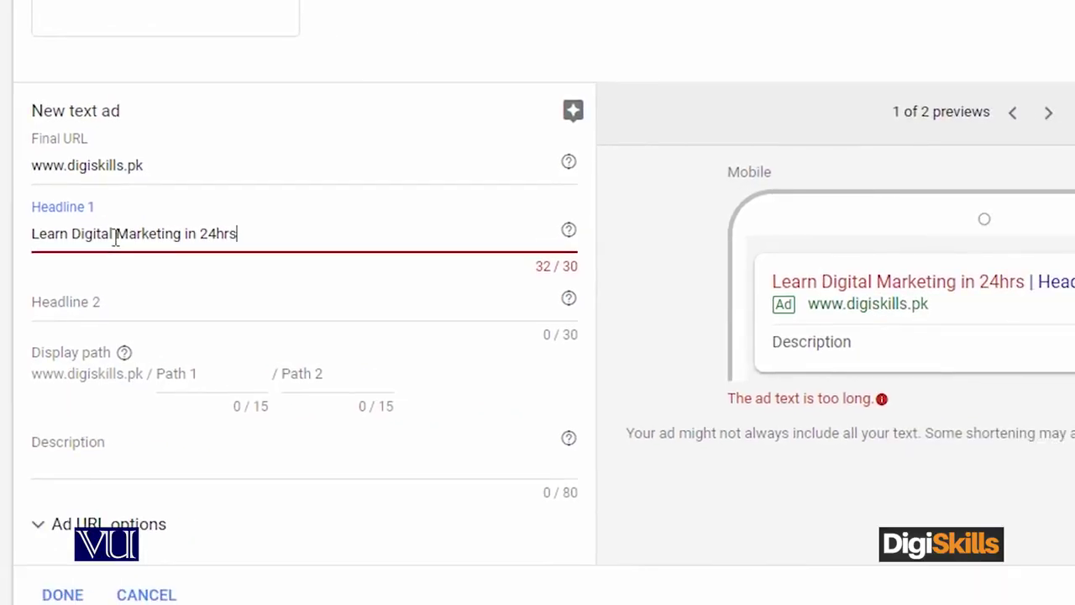
{"action": "key", "text": "BackSpace"}
{"action": "key", "text": "BackSpace"}
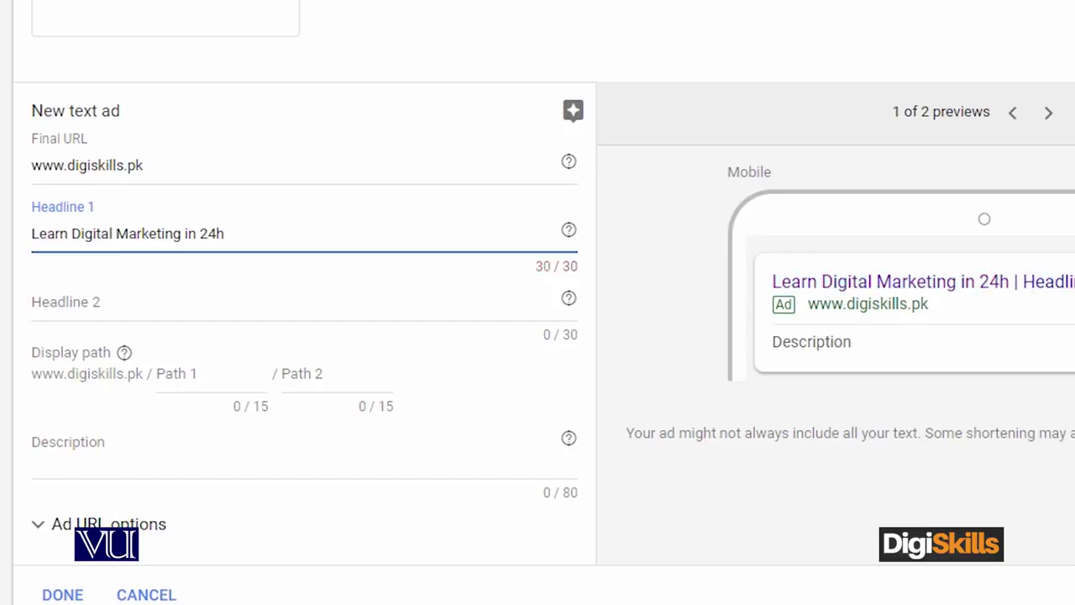
Step: Set Headline 2 to "Free course" and the first part of the display path to "dmkt"
{"action": "left_click", "coordinate": [109, 302]}
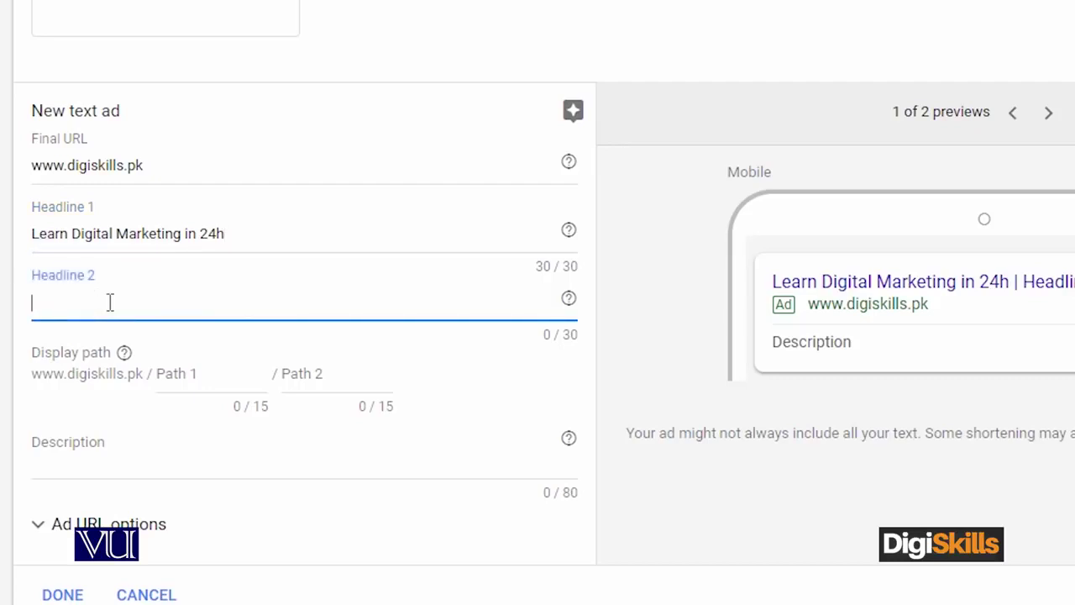
{"action": "type", "text": "Free cour"}
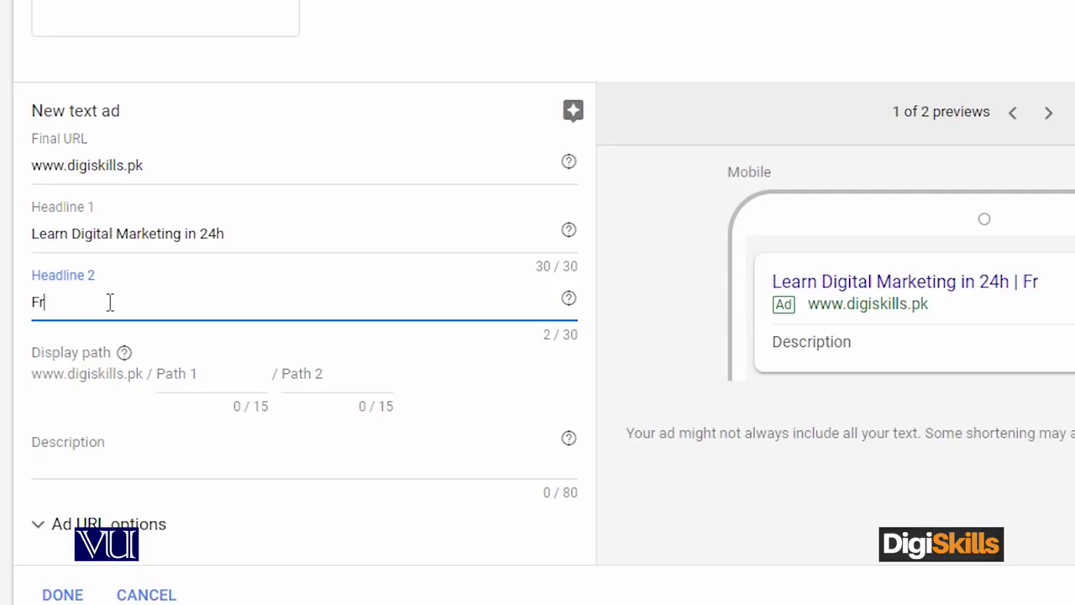
{"action": "type", "text": "se"}
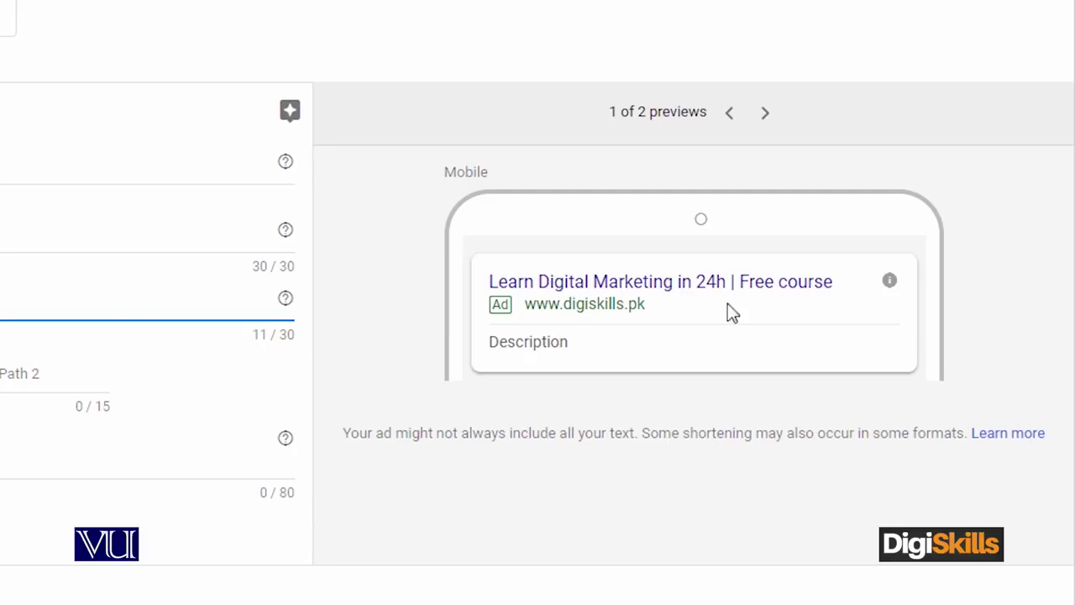
{"action": "left_click", "coordinate": [590, 336]}
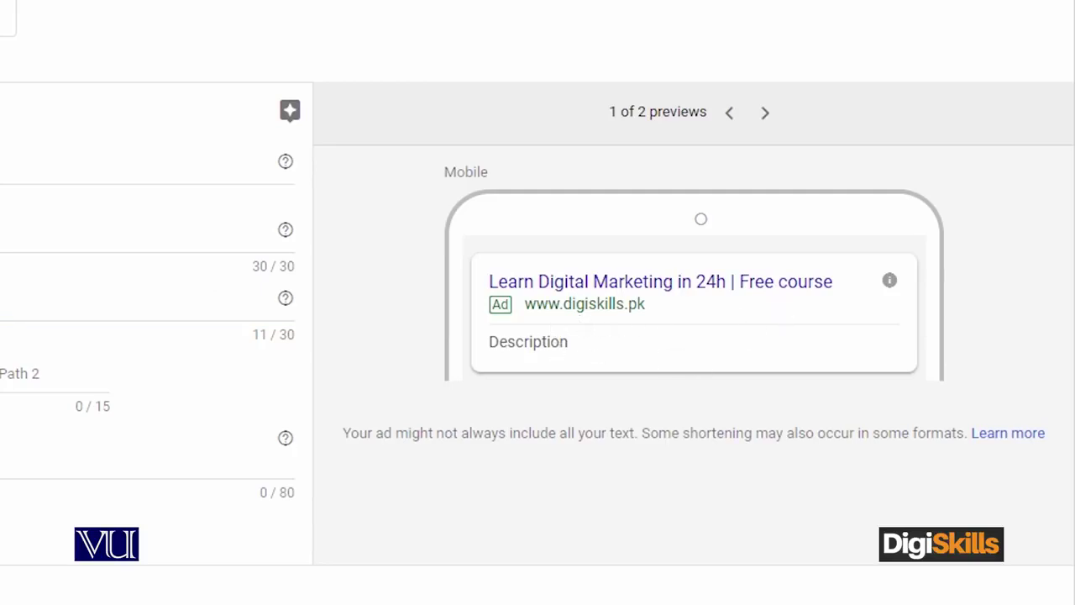
{"action": "left_click", "coordinate": [0, 374]}
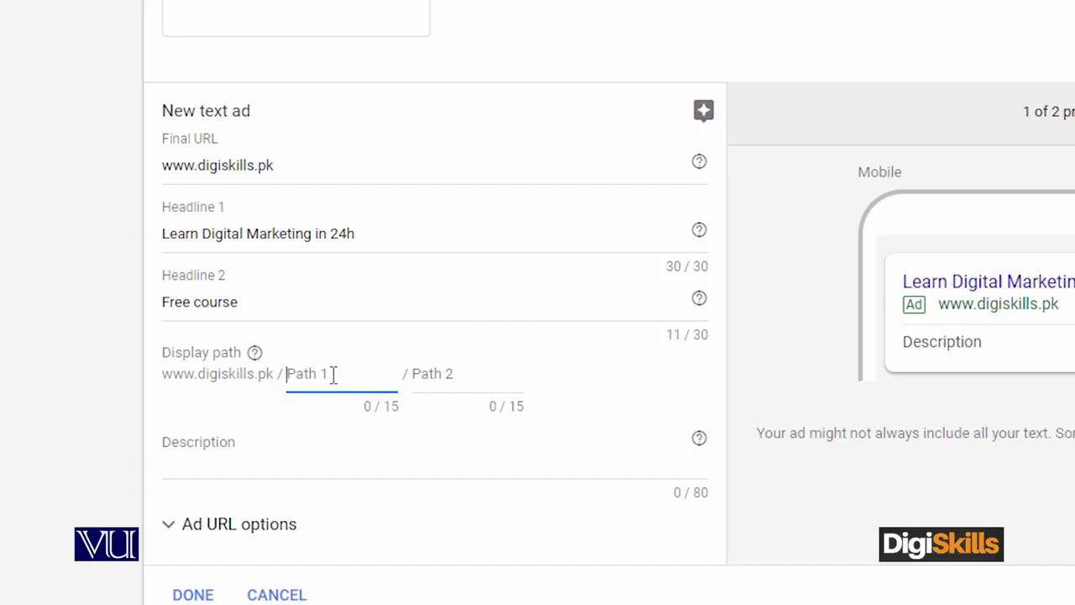
{"action": "type", "text": "dmkt"}
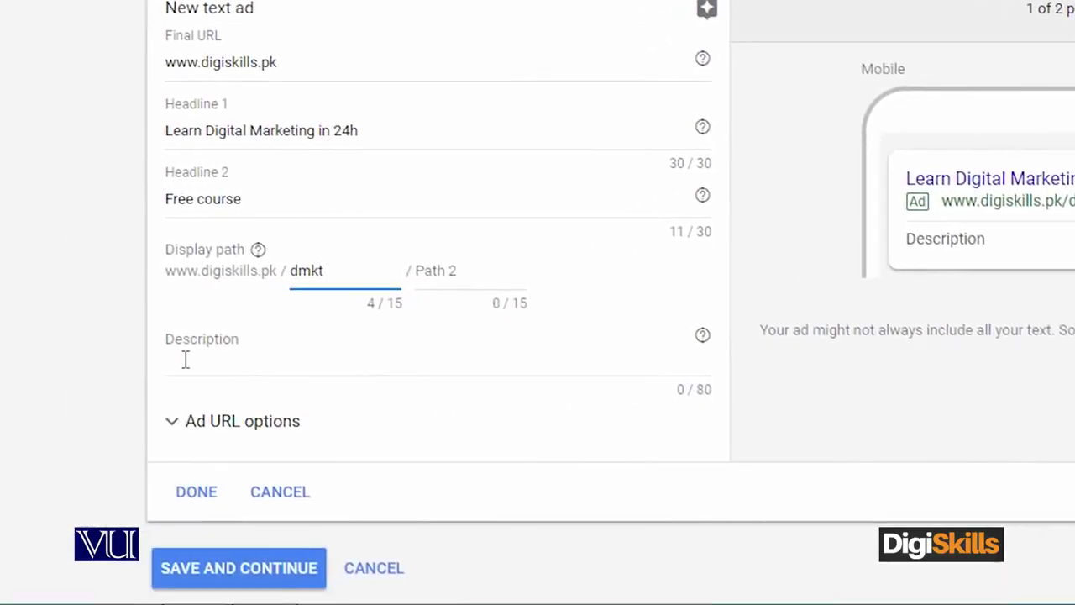
Step: Enter "FREE COURSE by Government of Pakistan" as the ad description and view the desktop preview
{"action": "left_click", "coordinate": [287, 357]}
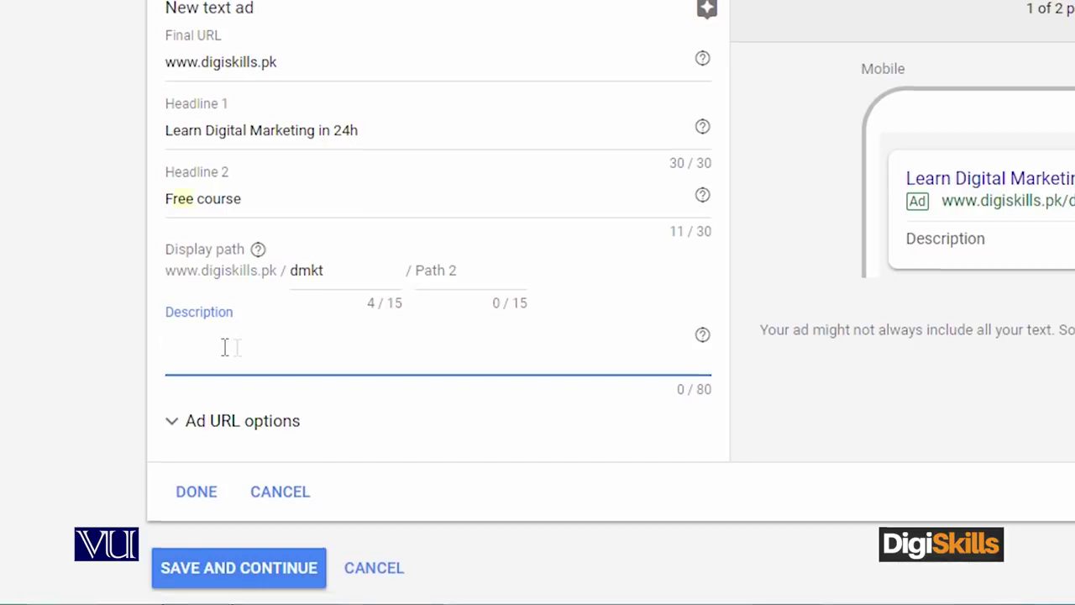
{"action": "type", "text": "FREE CO"}
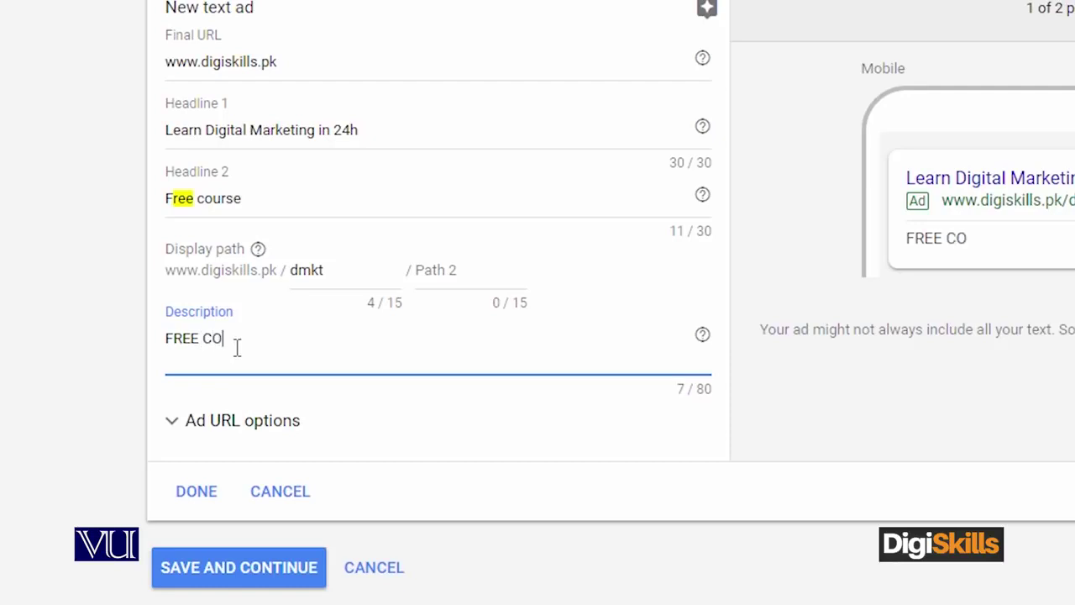
{"action": "type", "text": "URSE by Government of Paki"}
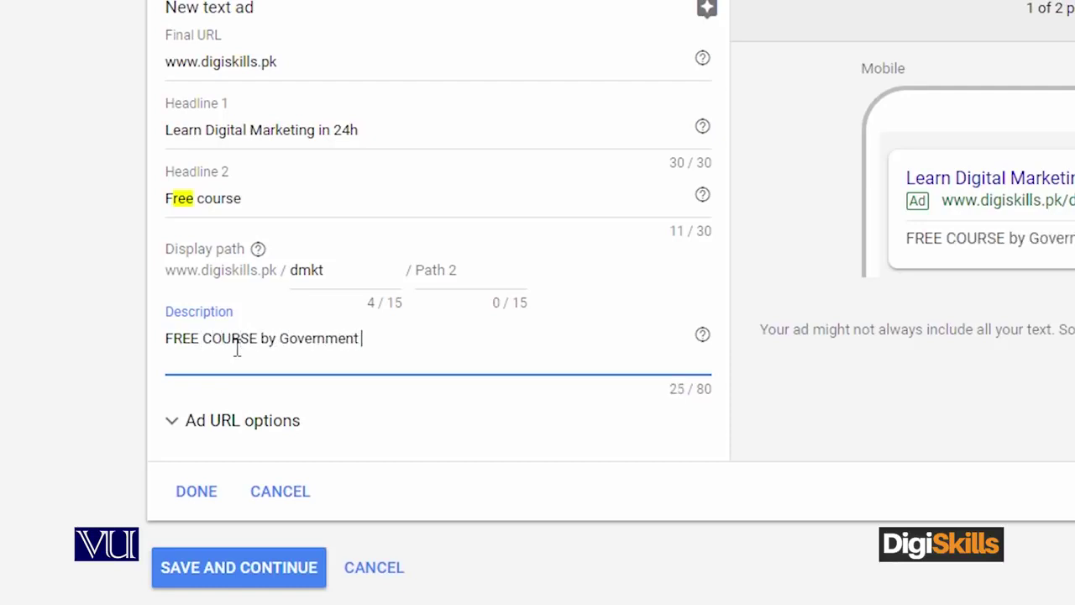
{"action": "type", "text": "stan"}
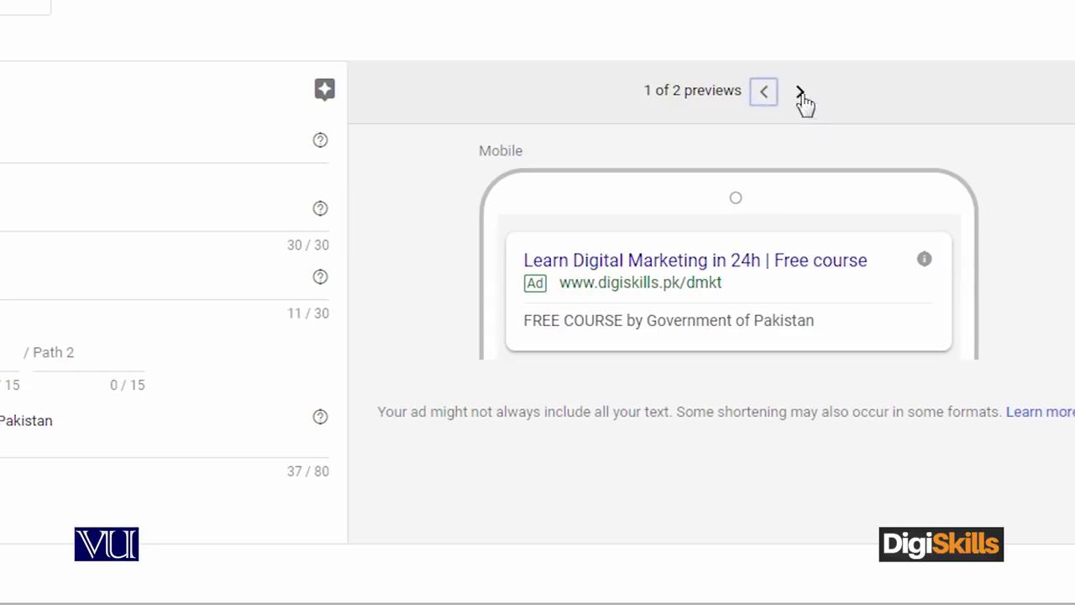
{"action": "left_click", "coordinate": [809, 92]}
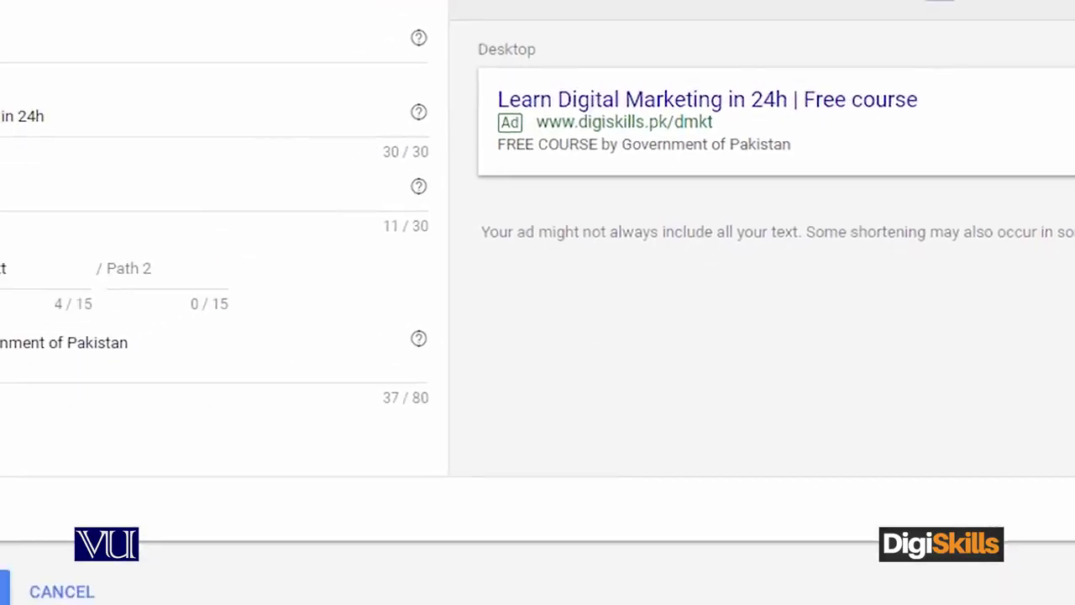
Step: Look through the ad URL options without filling them in, and try to save the completed text ad
{"action": "left_click", "coordinate": [123, 319]}
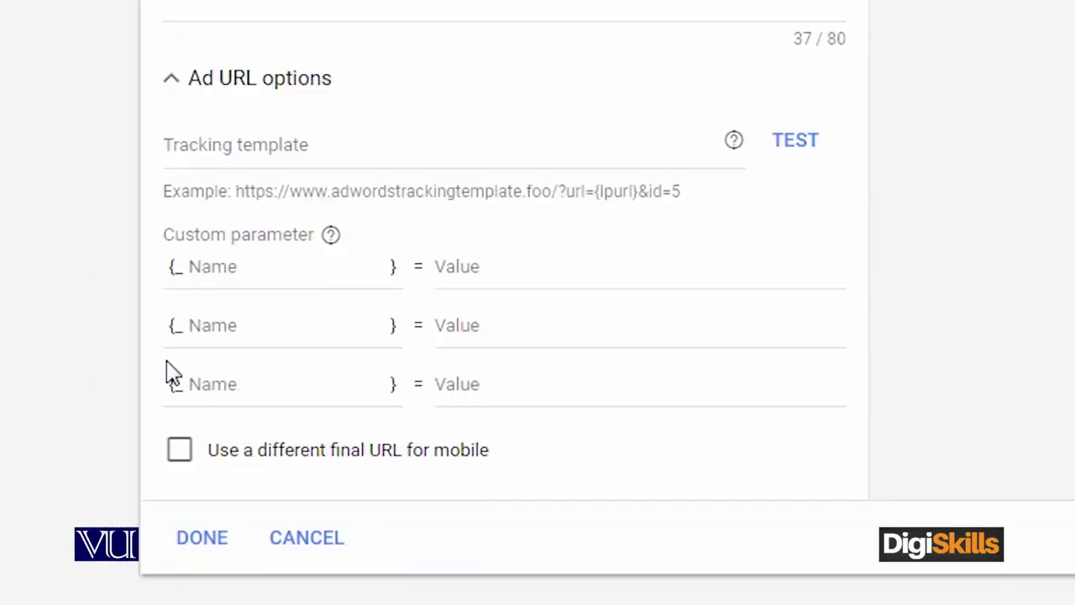
{"action": "left_click", "coordinate": [398, 152]}
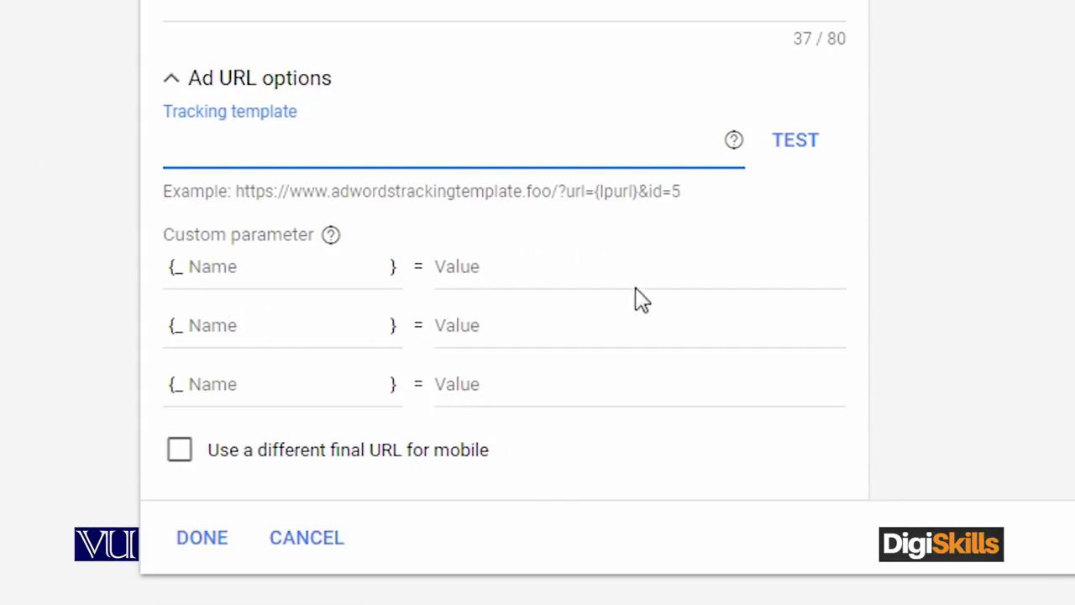
{"action": "scroll", "coordinate": [43, 348], "scroll_direction": "up", "scroll_amount": 2}
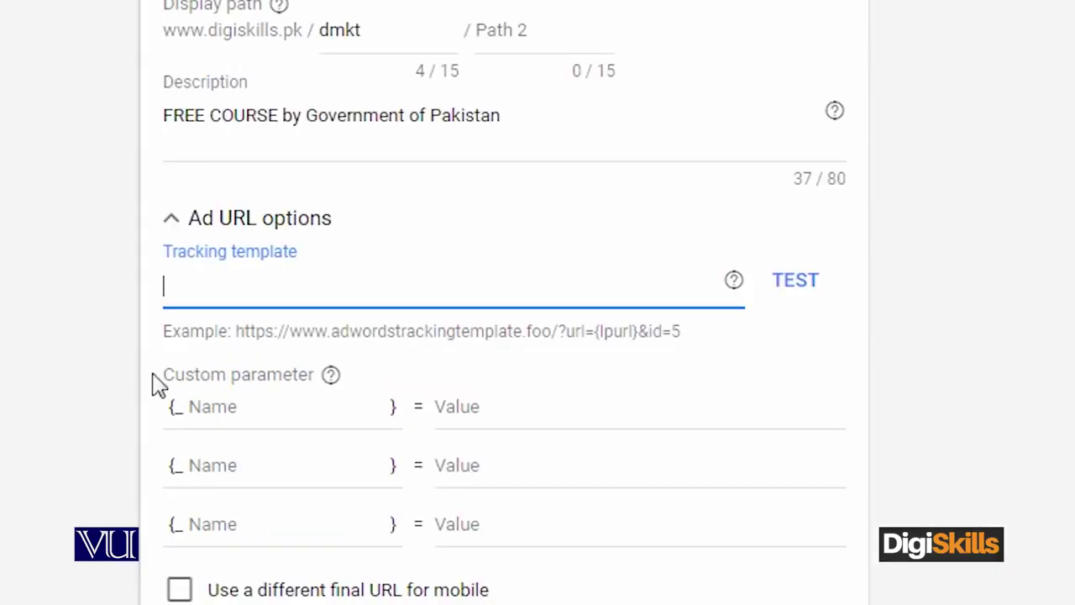
{"action": "scroll", "coordinate": [304, 259], "scroll_direction": "down", "scroll_amount": 2}
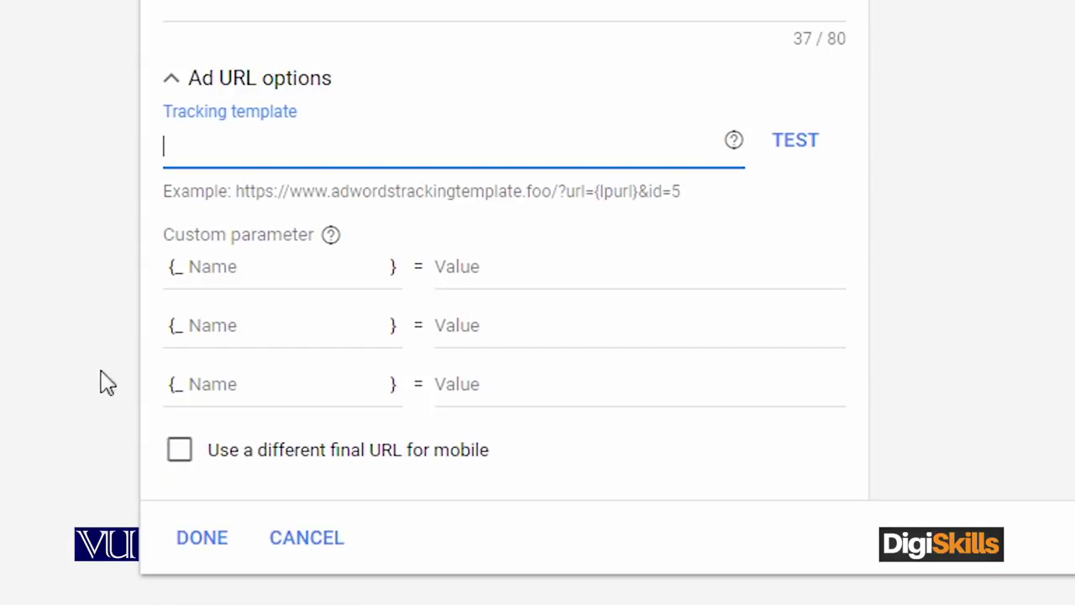
{"action": "scroll", "coordinate": [63, 181], "scroll_direction": "down", "scroll_amount": 1}
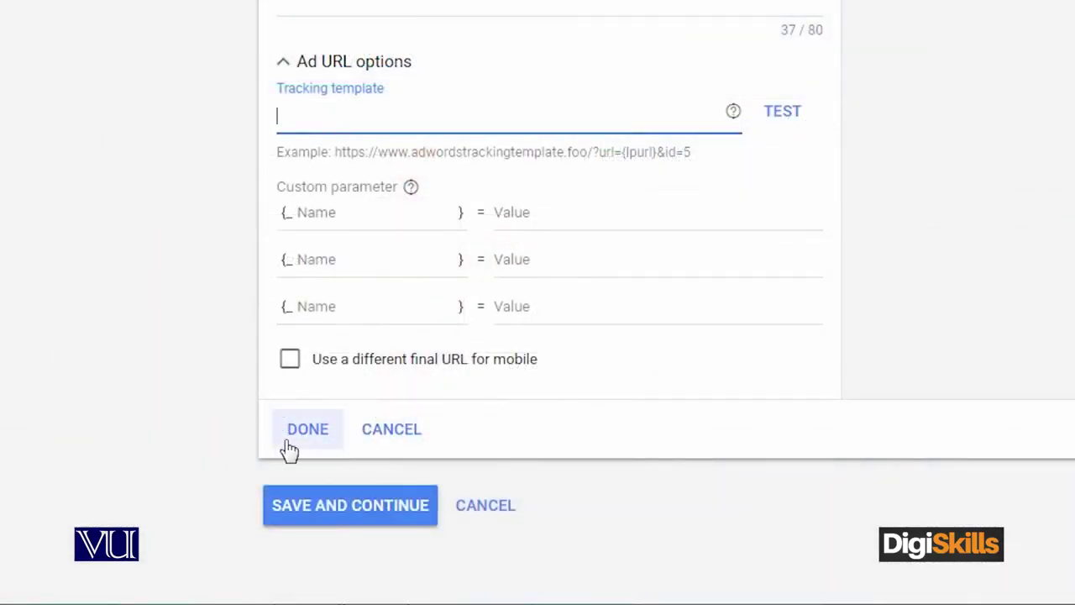
{"action": "left_click", "coordinate": [304, 429]}
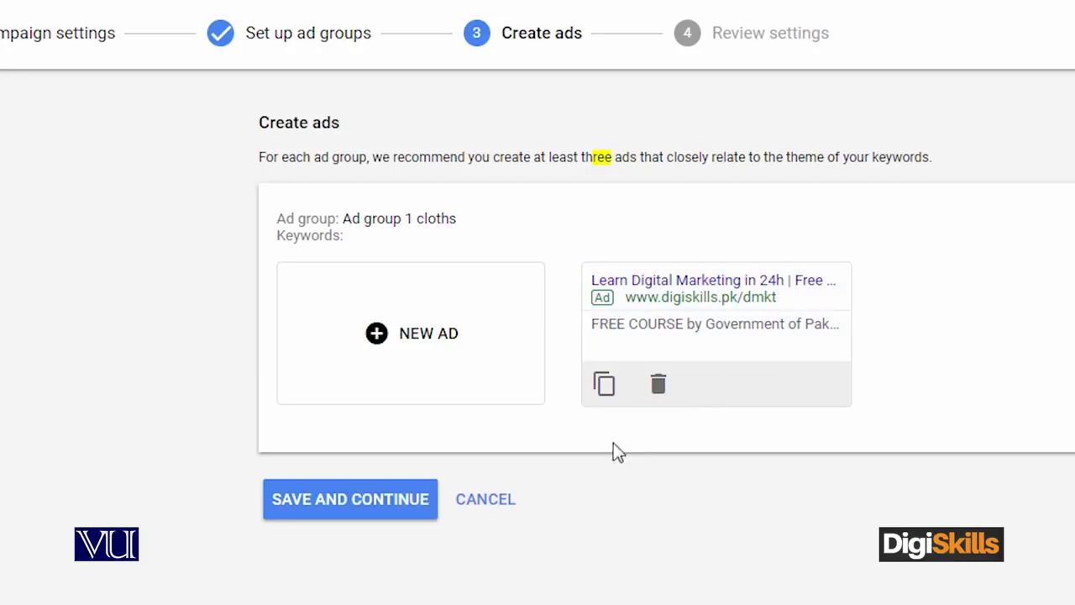
{"action": "left_click", "coordinate": [372, 507]}
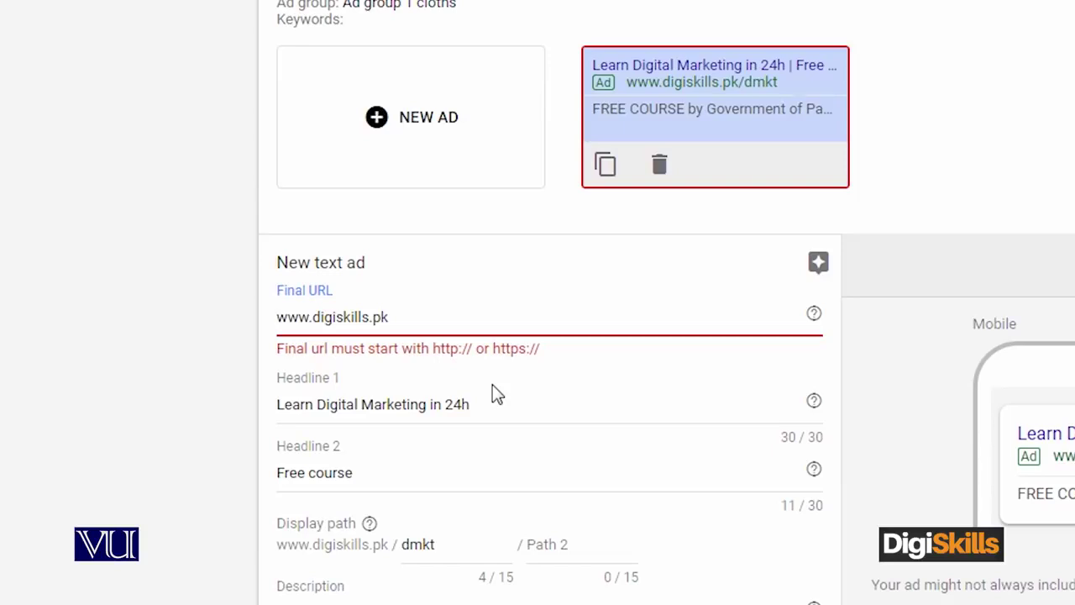
{"action": "type", "text": "h"}
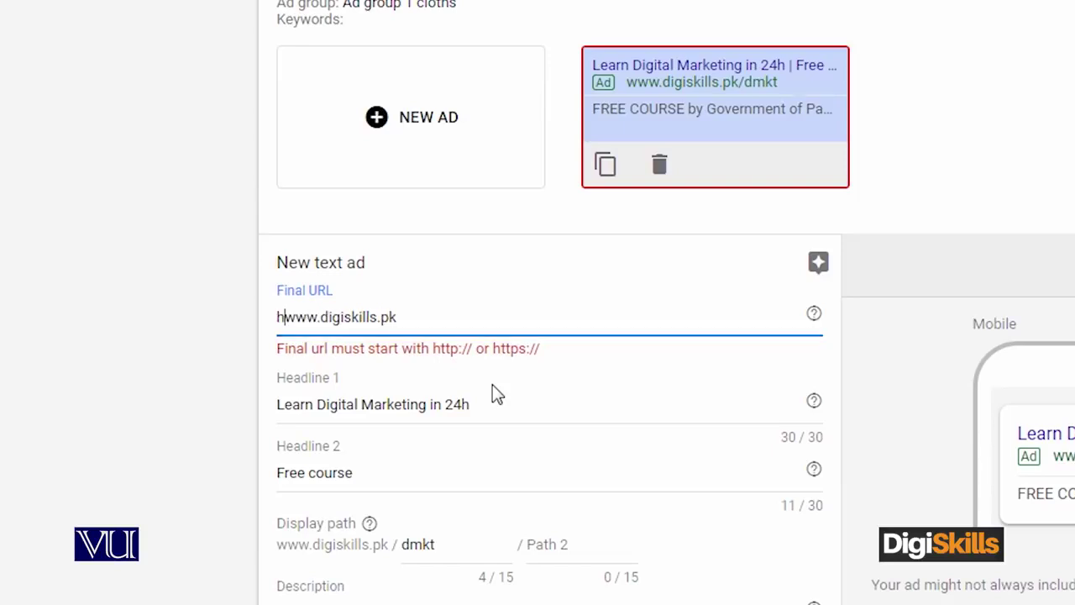
{"action": "type", "text": "ttp"}
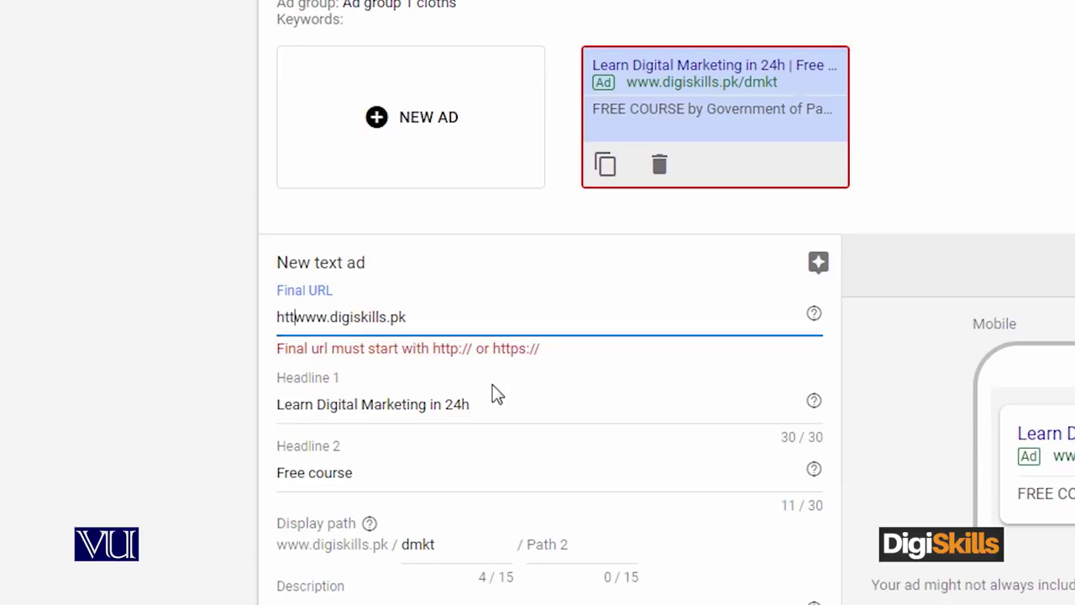
{"action": "type", "text": "://"}
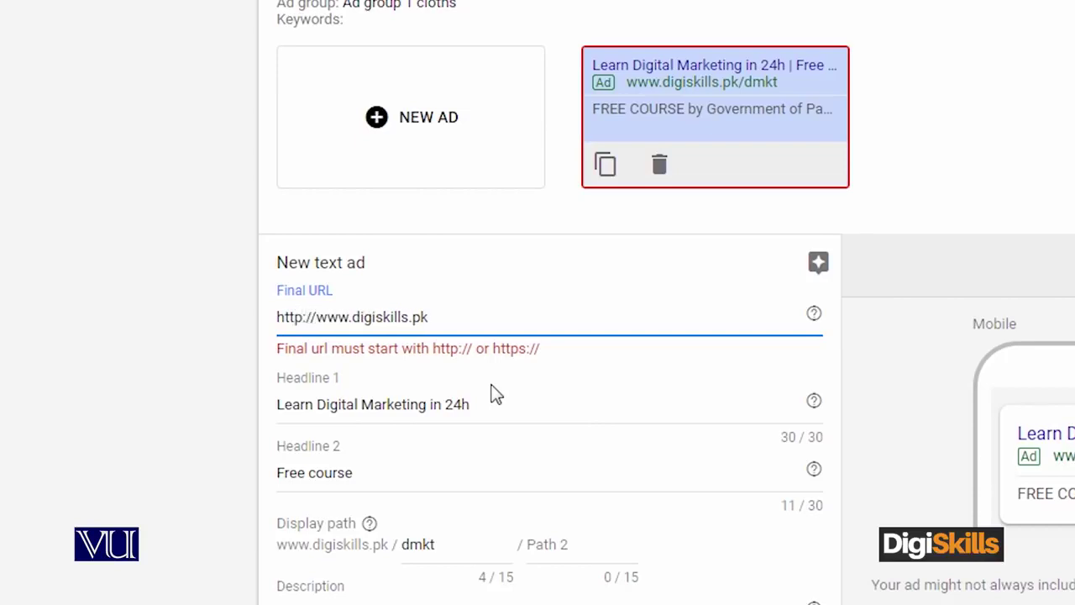
{"action": "left_click", "coordinate": [492, 391]}
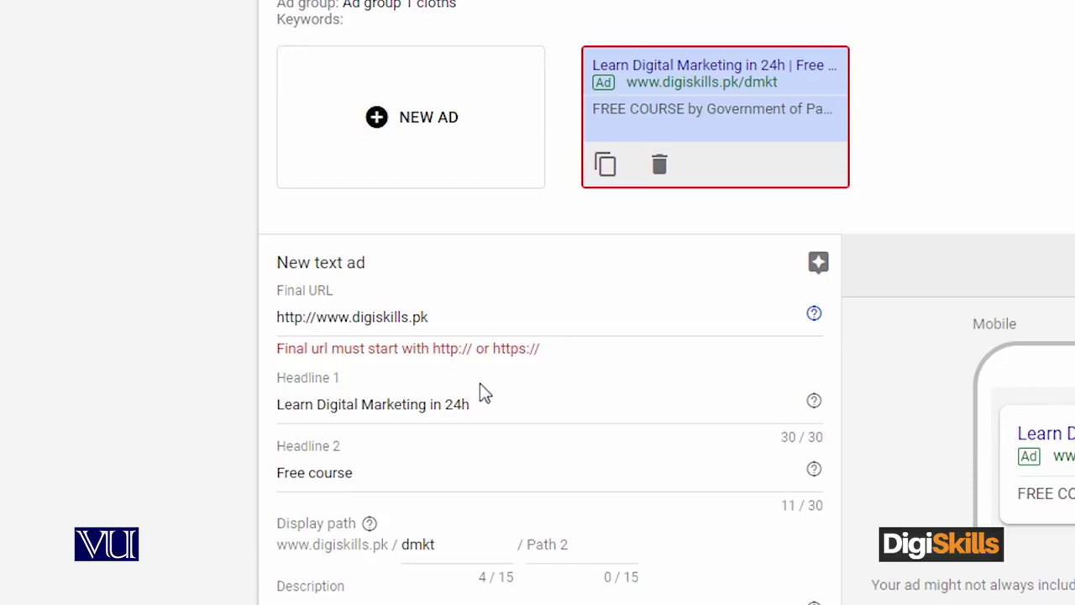
{"action": "scroll", "coordinate": [479, 389], "scroll_direction": "down", "scroll_amount": 3}
{"action": "left_click", "coordinate": [310, 484]}
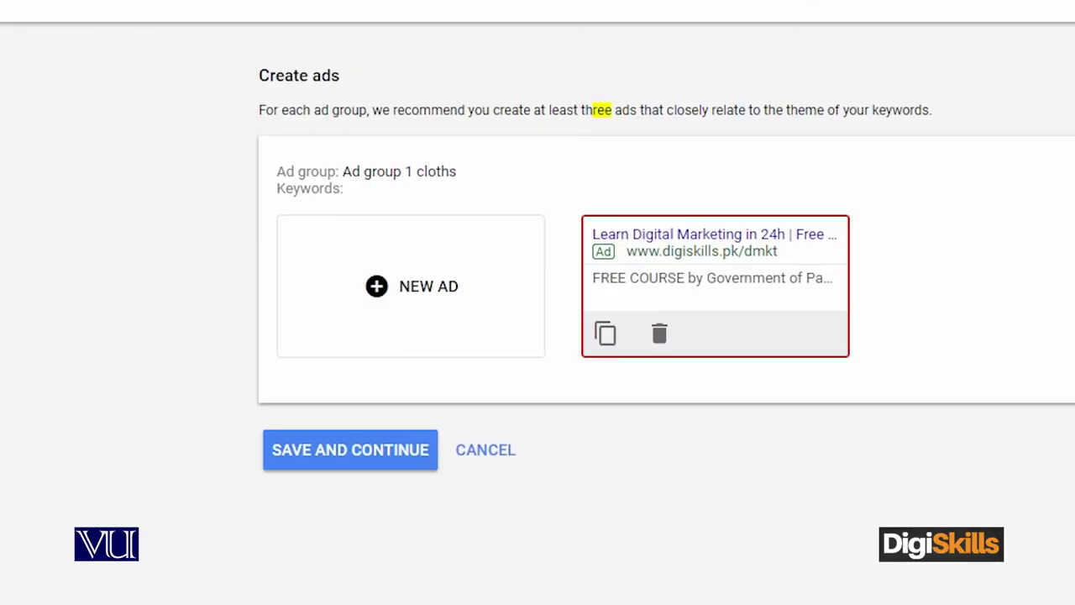
Step: Save the ads and continue past the settings review to the campaign
{"action": "left_click", "coordinate": [367, 464]}
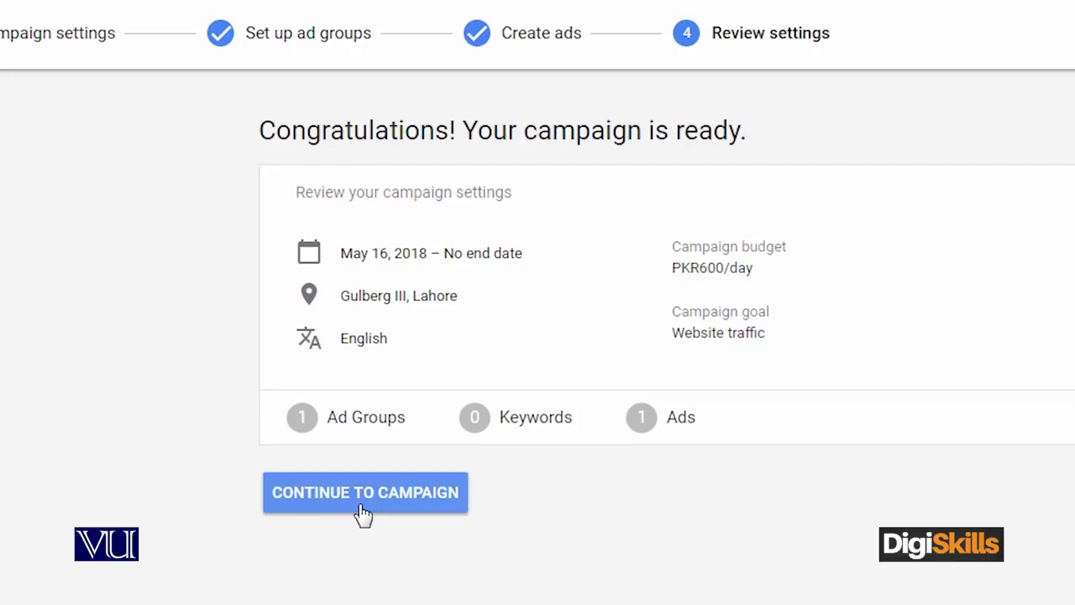
{"action": "left_click", "coordinate": [361, 496]}
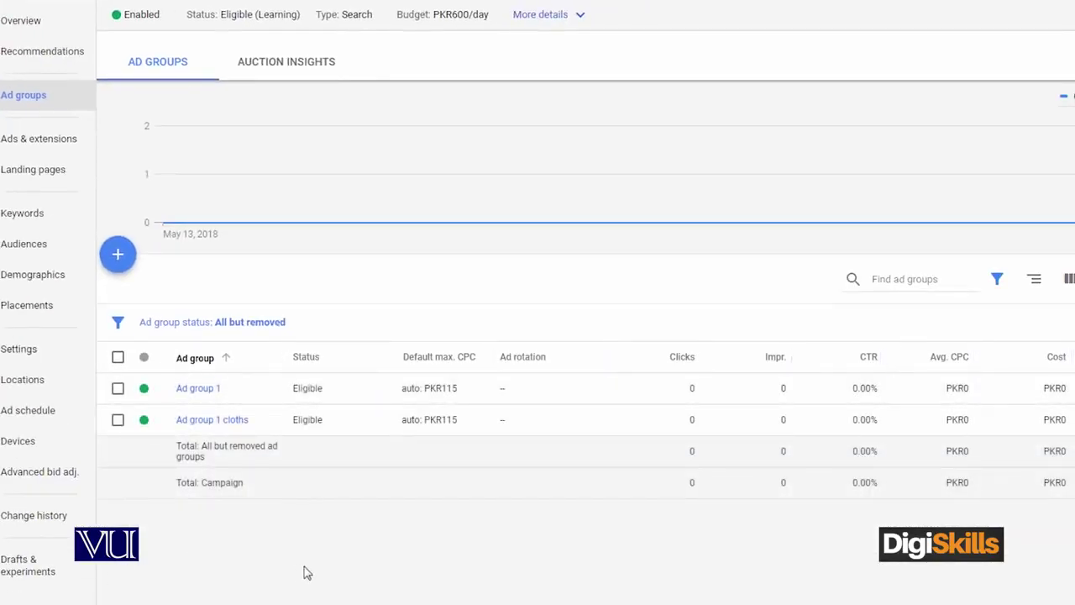